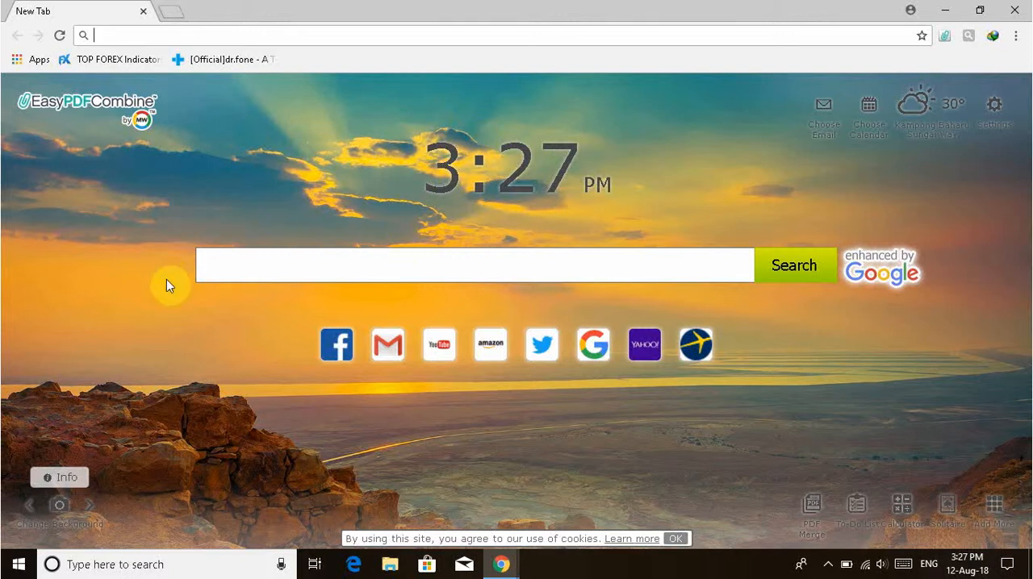
# Search the web for "google admob", using the suggested spelling correction for the mistyped query.
pyautogui.click(480, 263)
pyautogui.write('googk')
pyautogui.press('BackSpace')
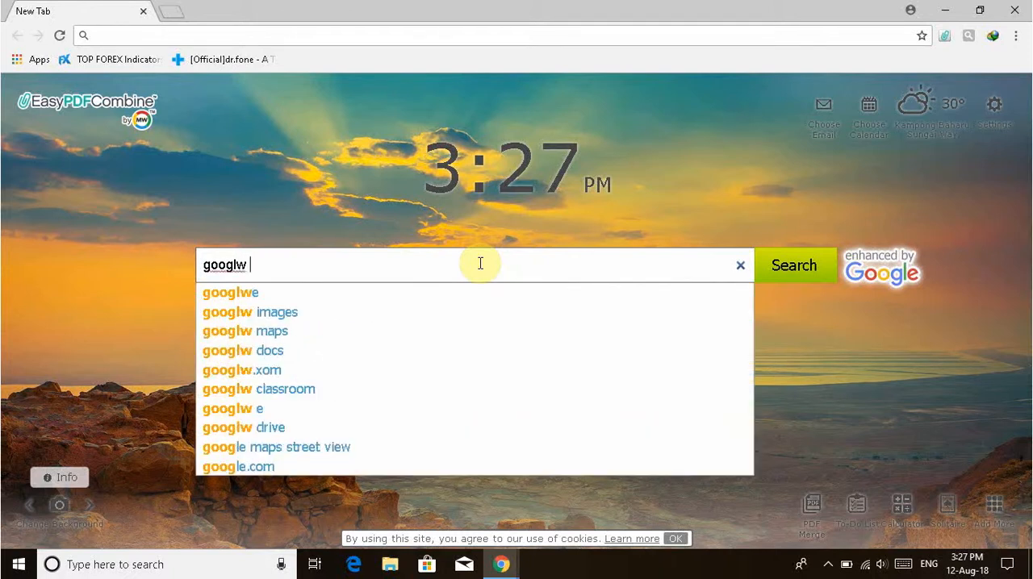
pyautogui.press('BackSpace')
pyautogui.press('BackSpace')
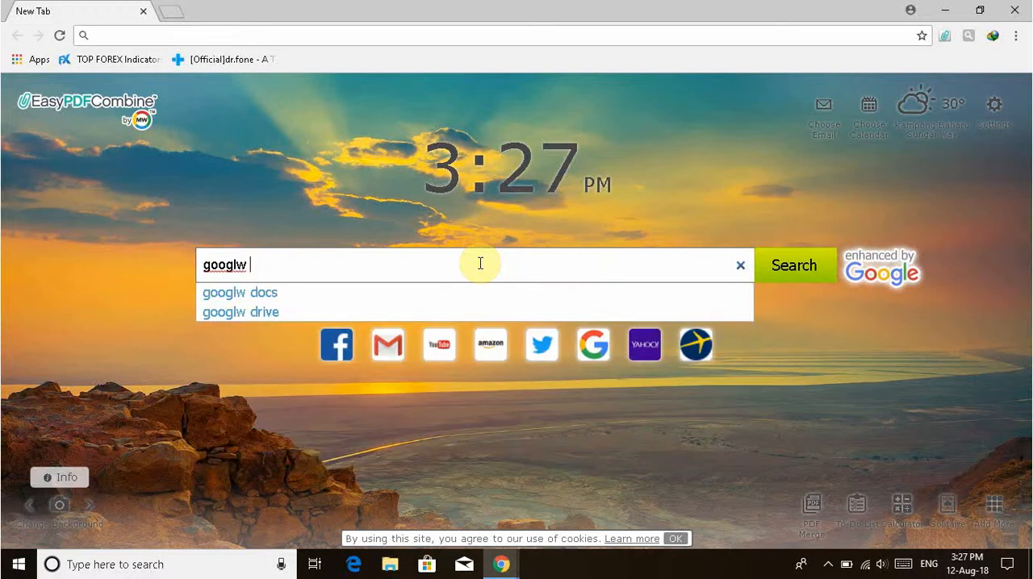
pyautogui.write('DM')
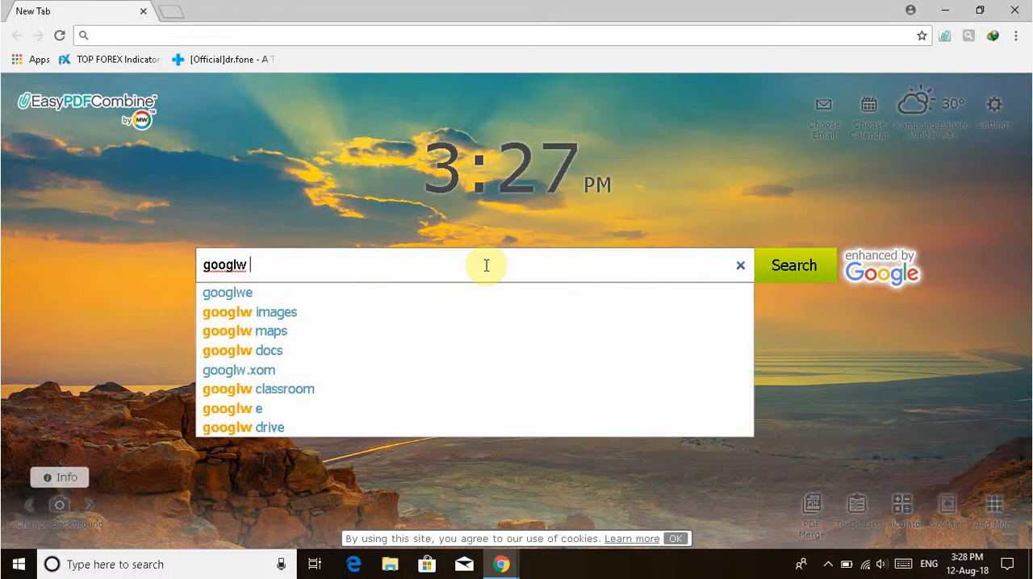
pyautogui.write('admob')
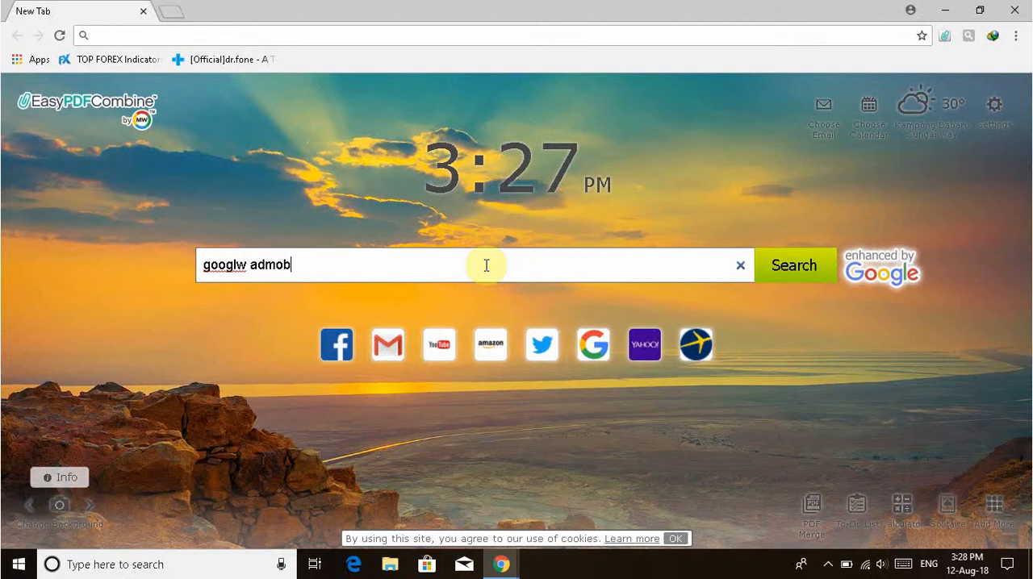
pyautogui.press('Return')
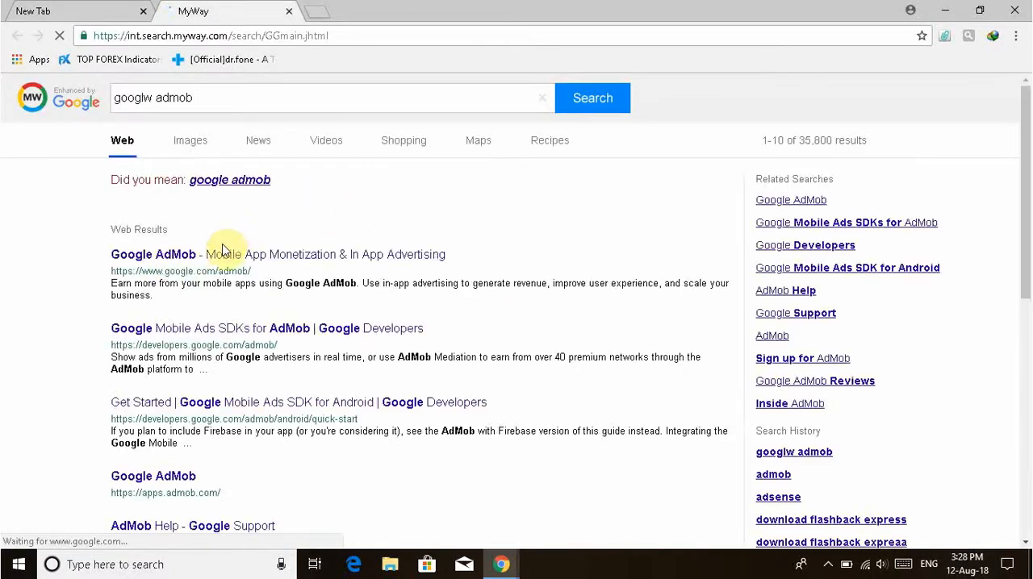
pyautogui.click(232, 185)
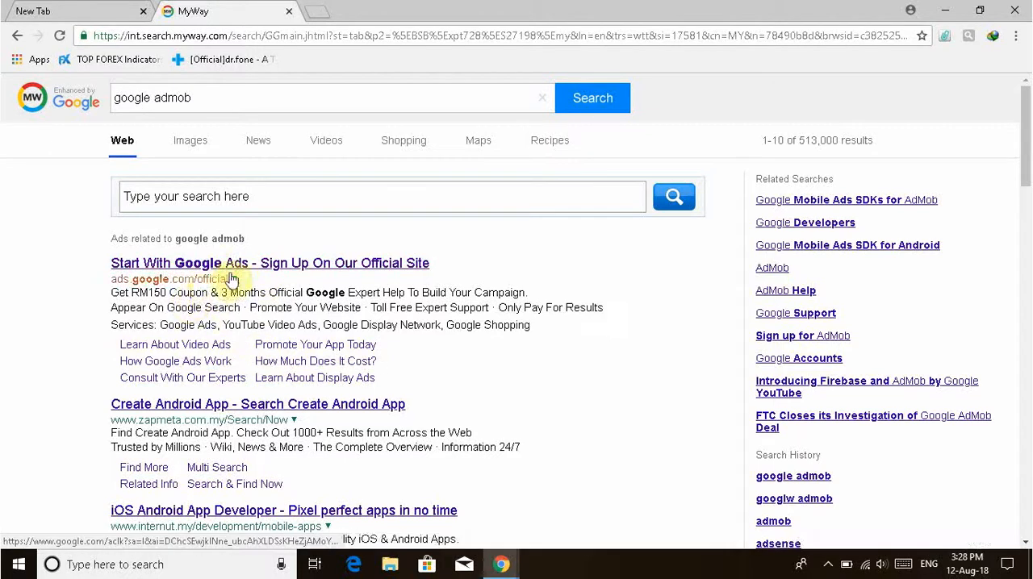
# Open the official Google AdMob site from the web results and start signing up for AdMob.
pyautogui.scroll(-2, 258, 273)
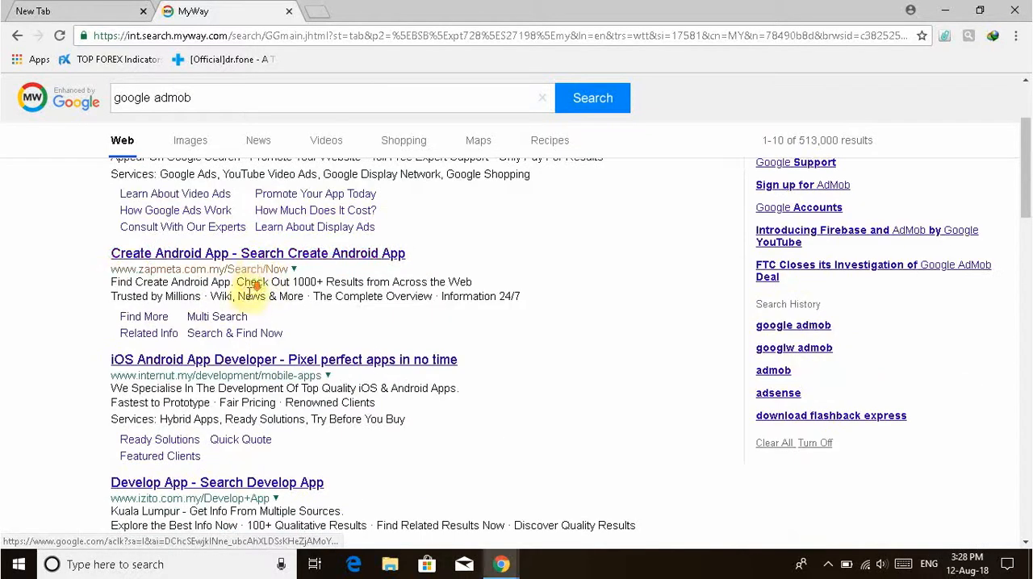
pyautogui.scroll(-4, 250, 291)
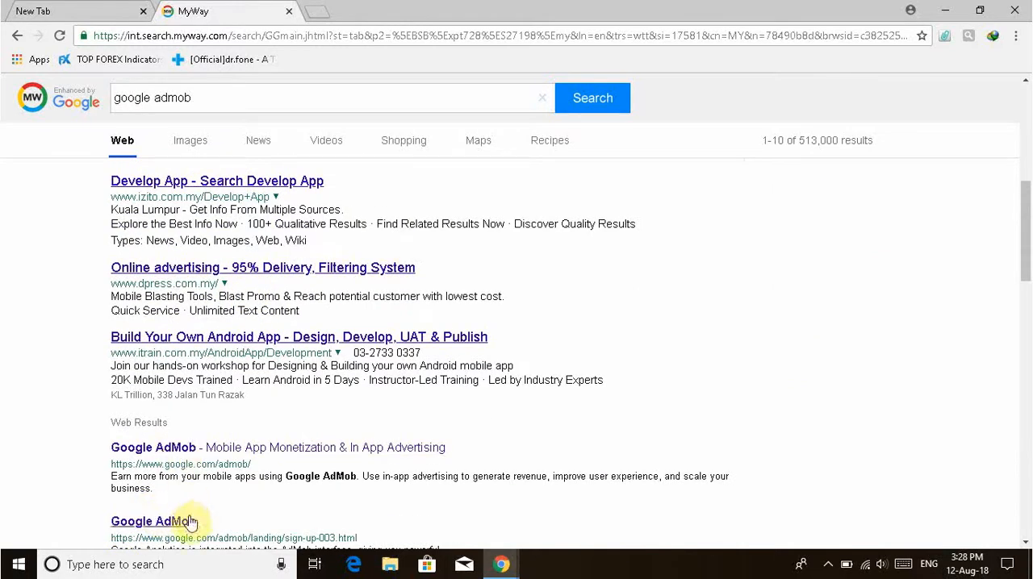
pyautogui.click(172, 453)
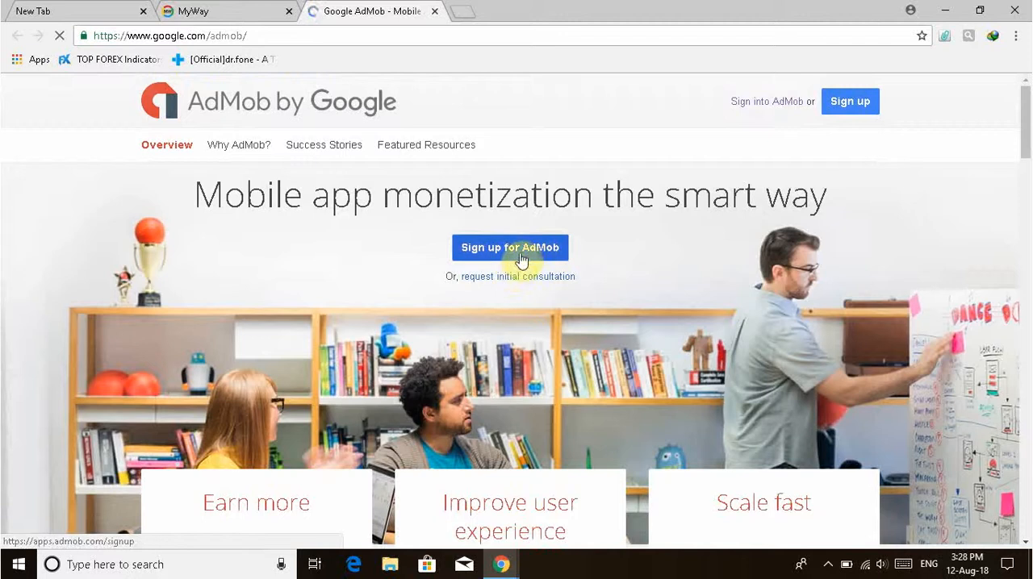
pyautogui.click(522, 259)
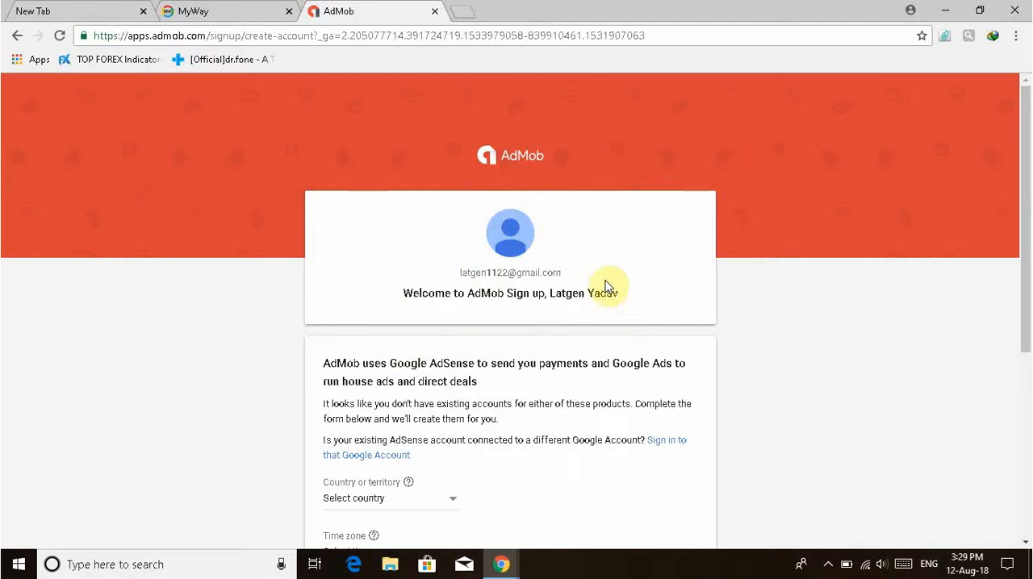
# Set the country or territory to Malaysia in the AdMob sign-up form.
pyautogui.scroll(-2, 585, 326)
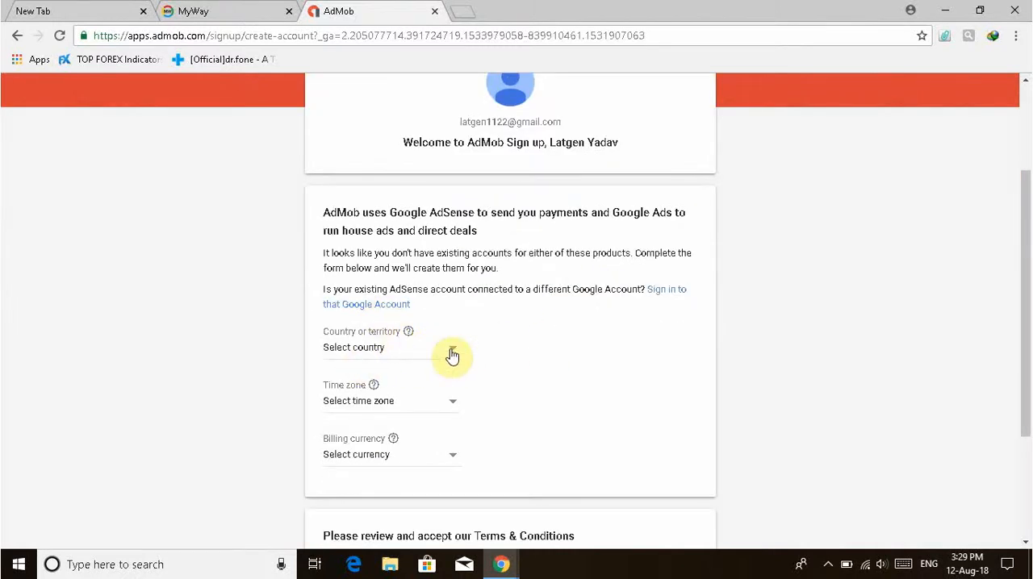
pyautogui.click(415, 352)
pyautogui.click(417, 362)
pyautogui.scroll(-2, 419, 342)
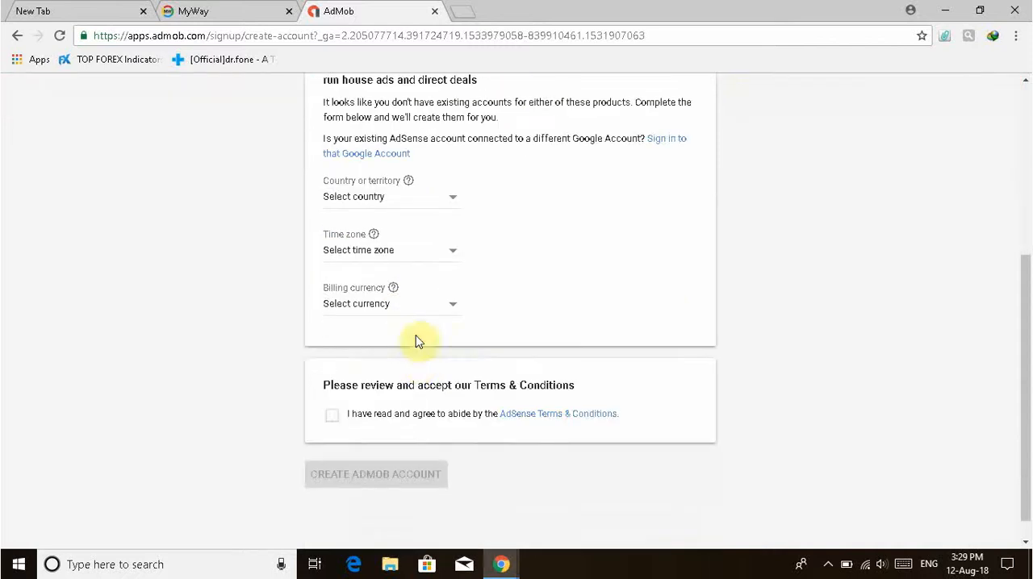
pyautogui.click(453, 206)
pyautogui.scroll(-1, 421, 296)
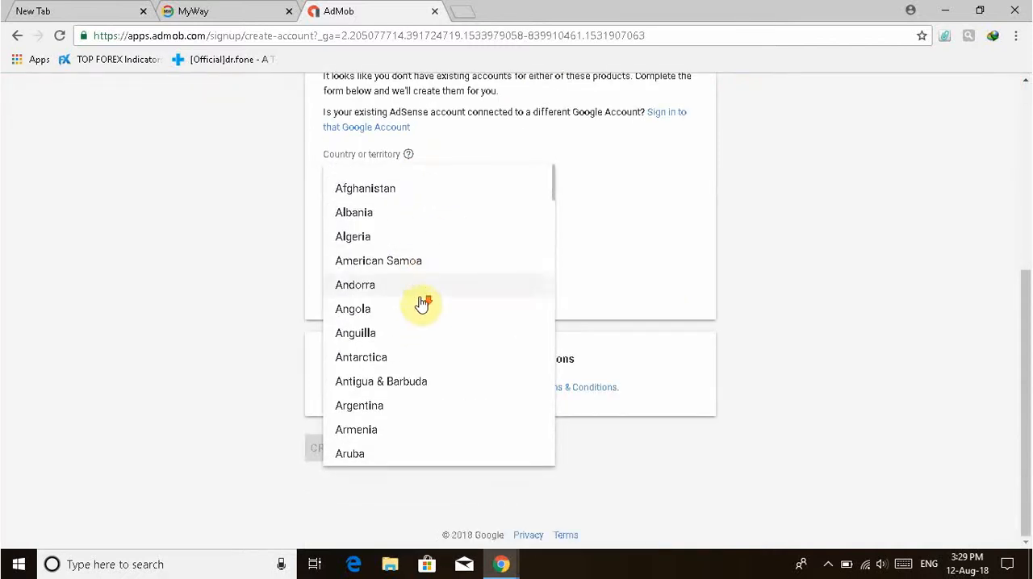
pyautogui.moveTo(553, 194); pyautogui.dragTo(547, 363)
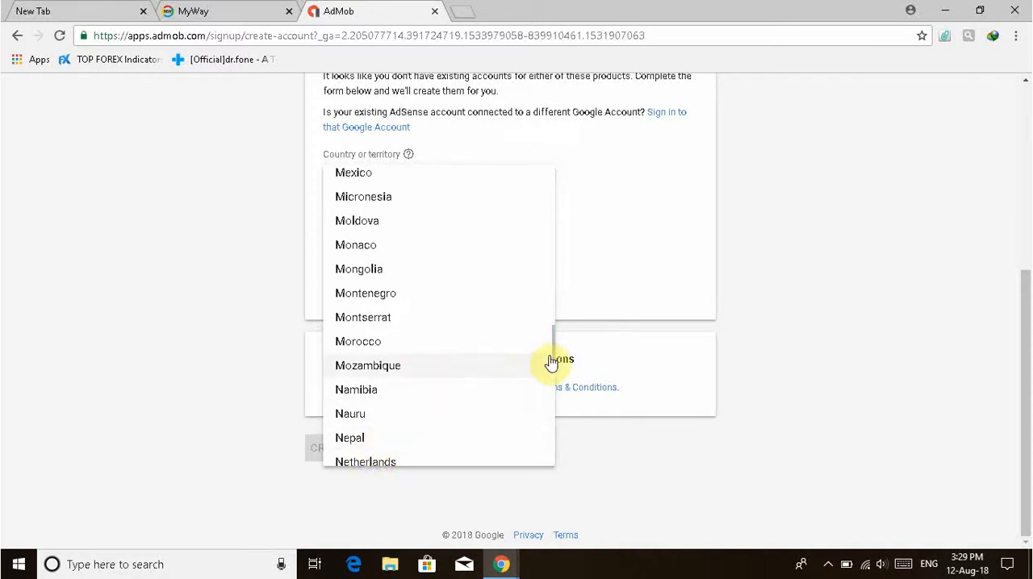
pyautogui.moveTo(559, 353); pyautogui.dragTo(560, 340)
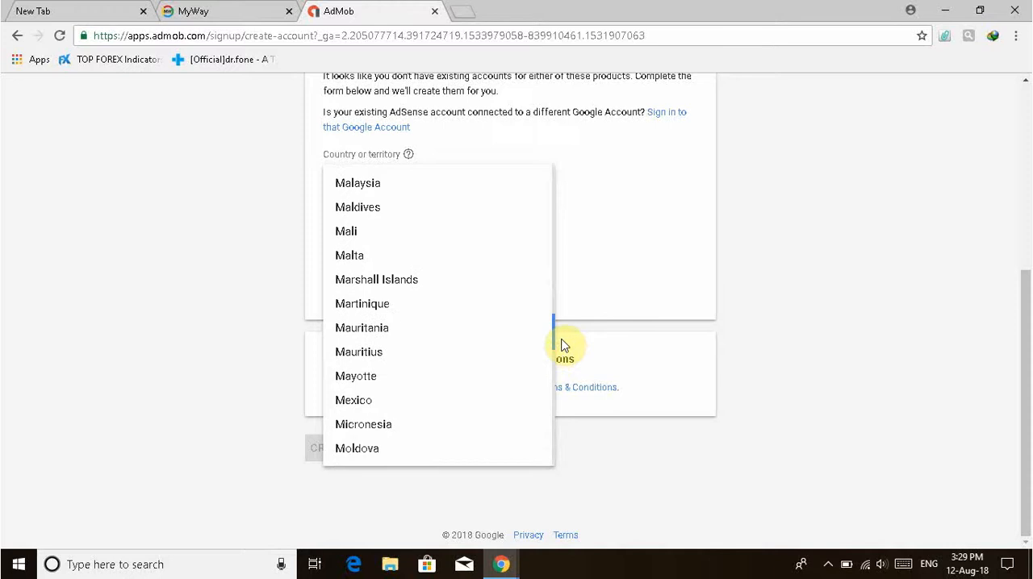
pyautogui.click(393, 188)
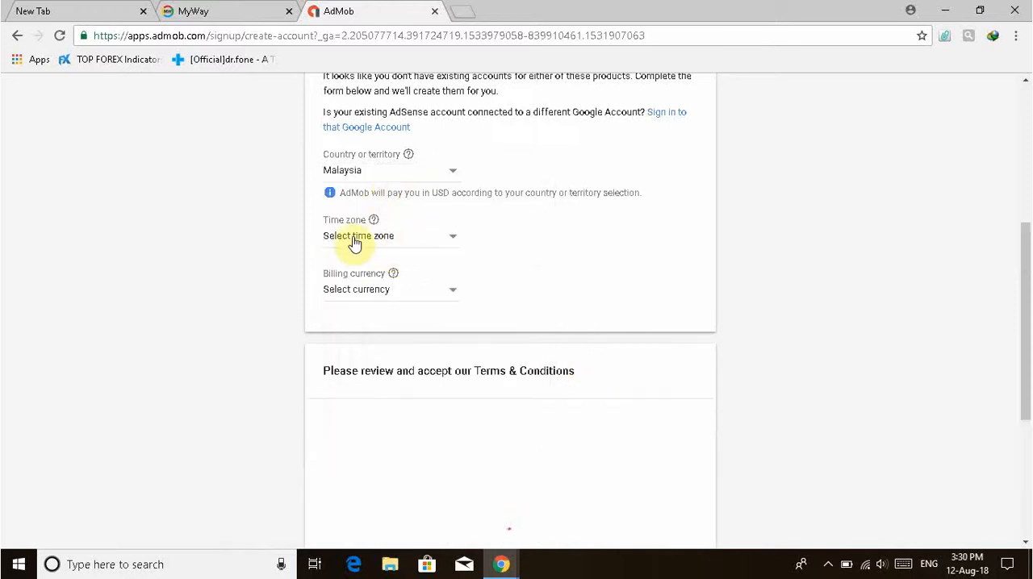
# Set the time zone to (UTC+08:00) Kuala Lumpur and the billing currency to Malaysian Ringgit (MYR).
pyautogui.click(448, 242)
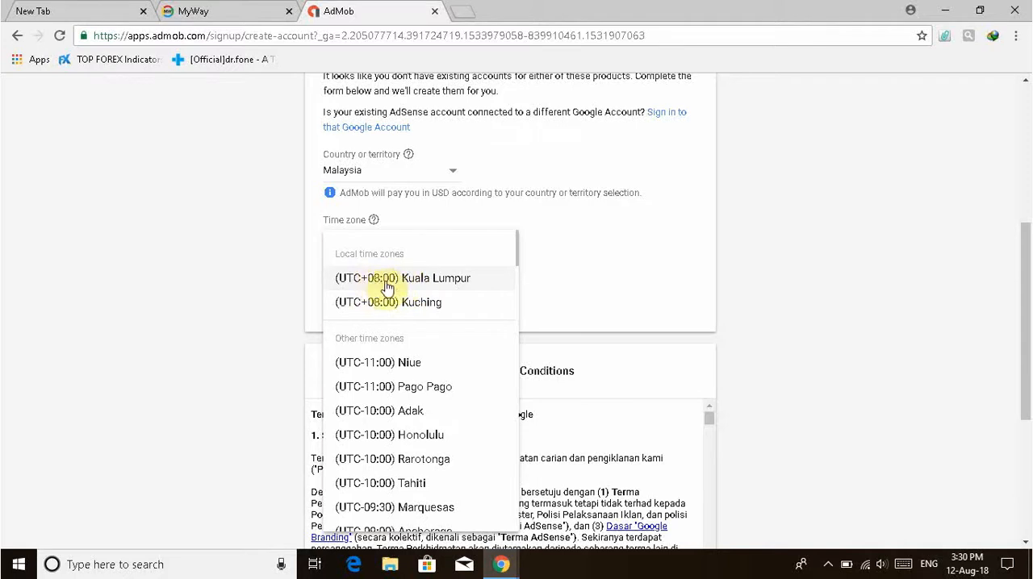
pyautogui.click(413, 289)
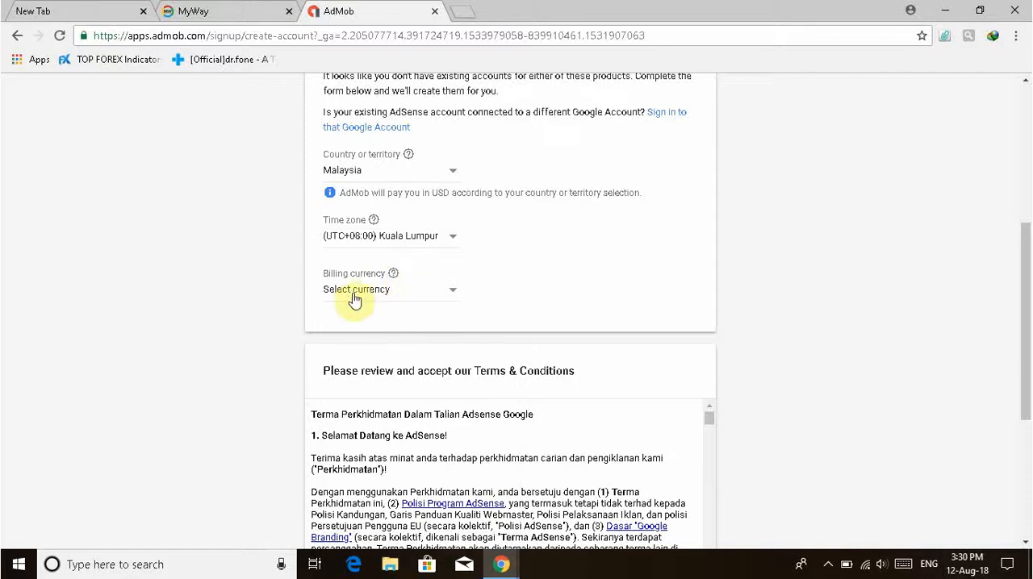
pyautogui.click(449, 296)
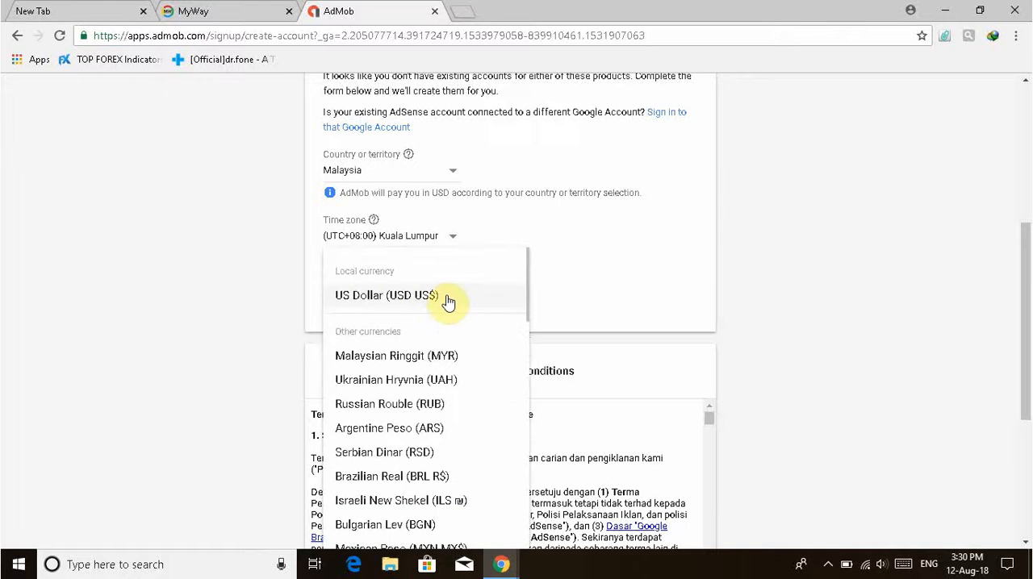
pyautogui.click(419, 358)
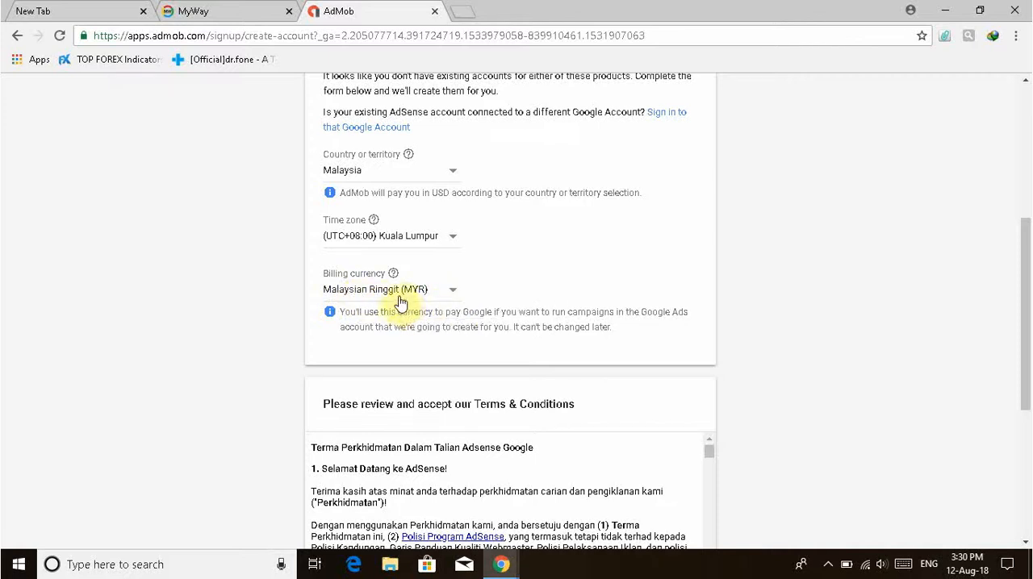
# Accept the AdSense Terms & Conditions and create the AdMob account.
pyautogui.scroll(-1, 442, 315)
pyautogui.scroll(-4, 443, 315)
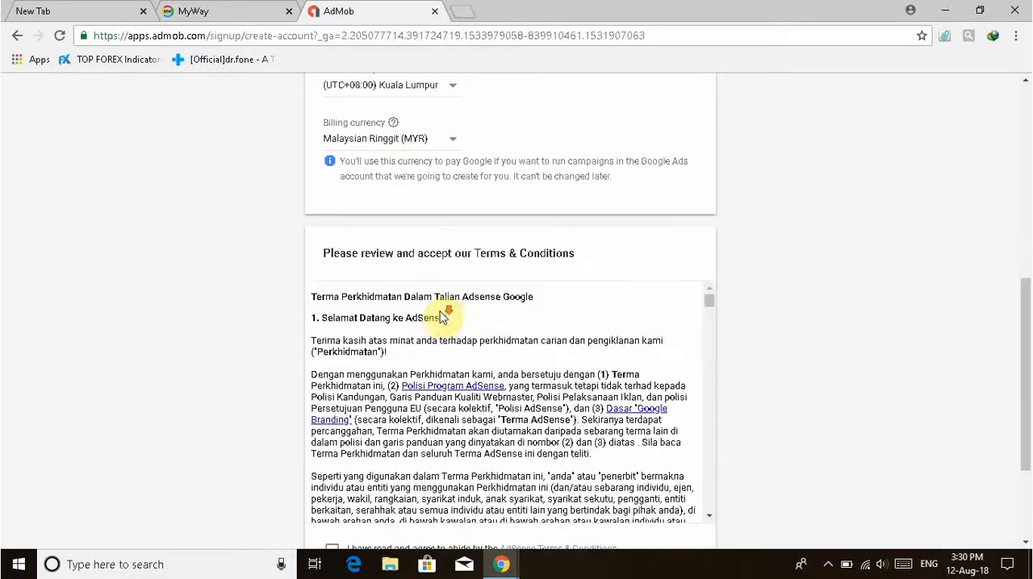
pyautogui.scroll(-9, 434, 321)
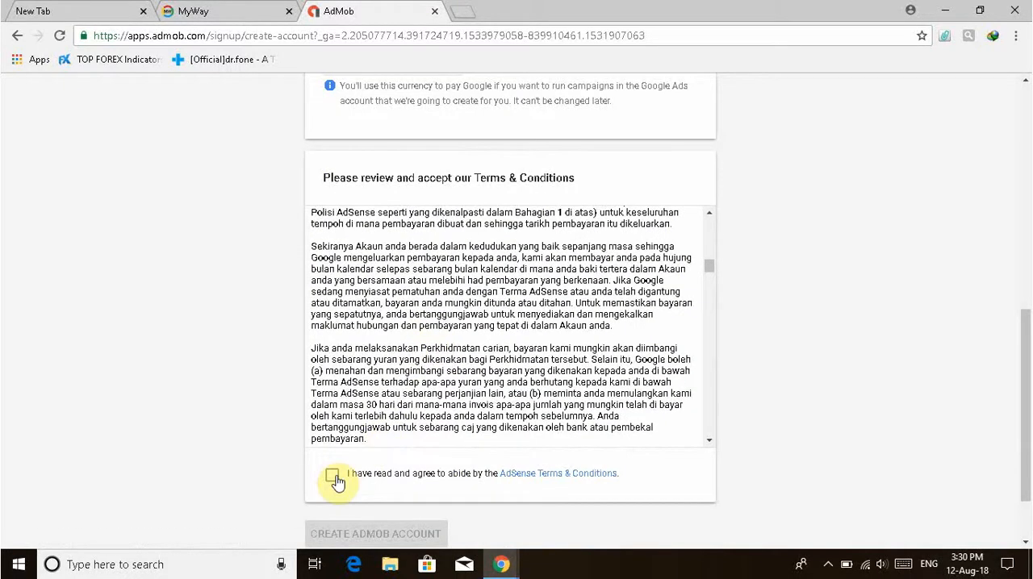
pyautogui.click(333, 476)
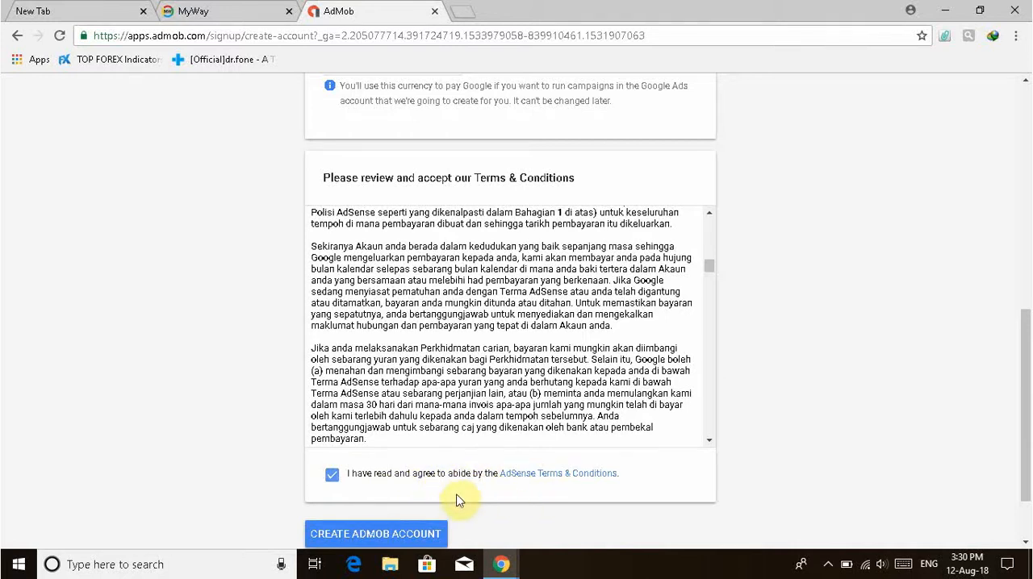
pyautogui.scroll(-1, 456, 501)
pyautogui.click(358, 446)
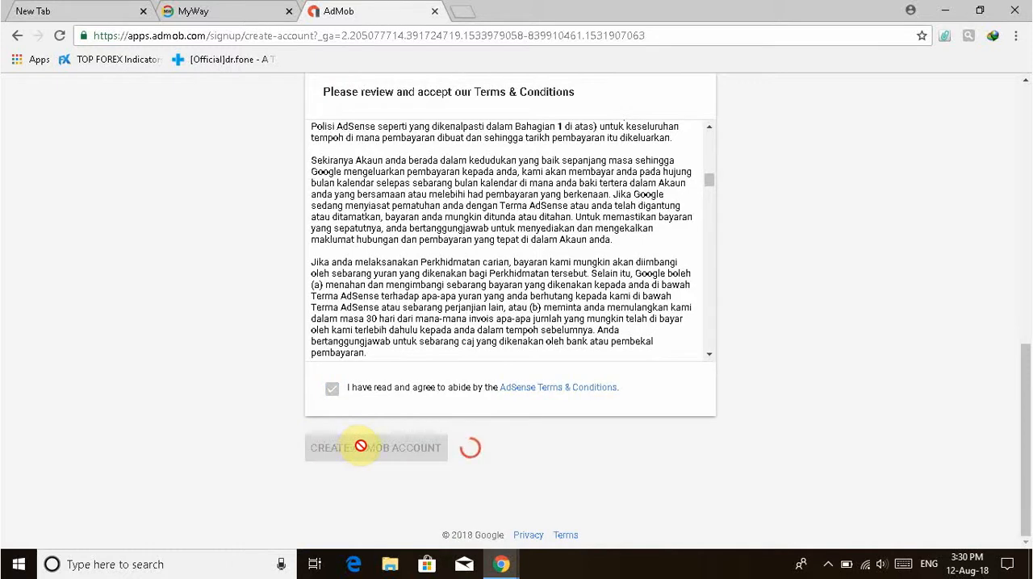
# Answer No to all five email preference options and continue to AdMob, waiting for the unresponsive page to load.
pyautogui.scroll(3, 478, 411)
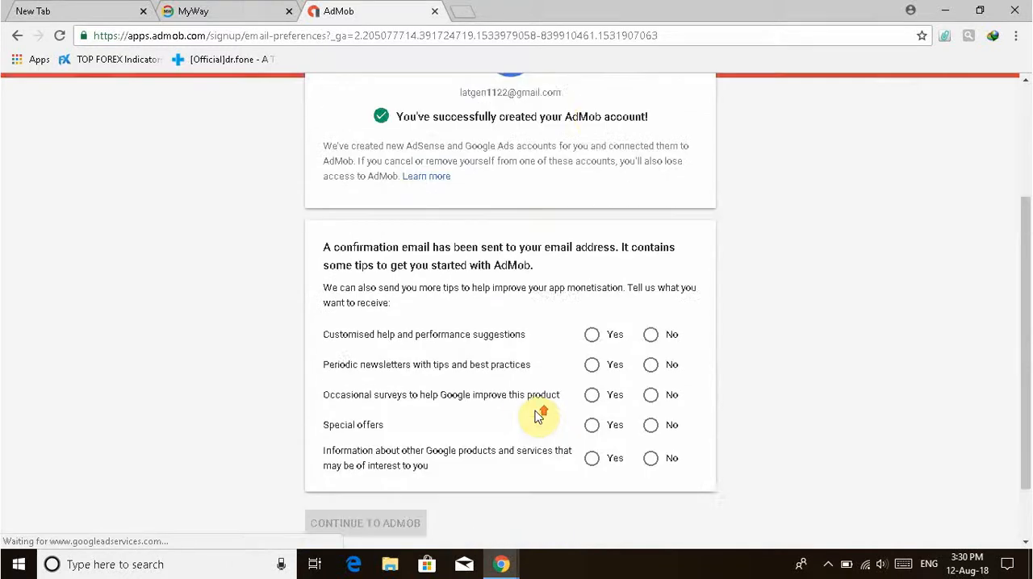
pyautogui.scroll(-2, 634, 409)
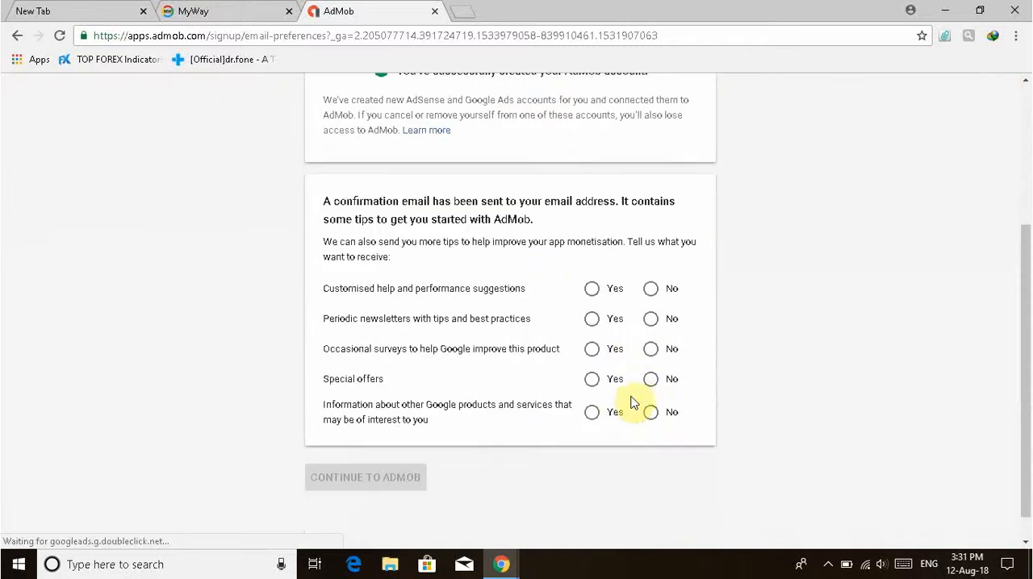
pyautogui.click(651, 290)
pyautogui.click(650, 319)
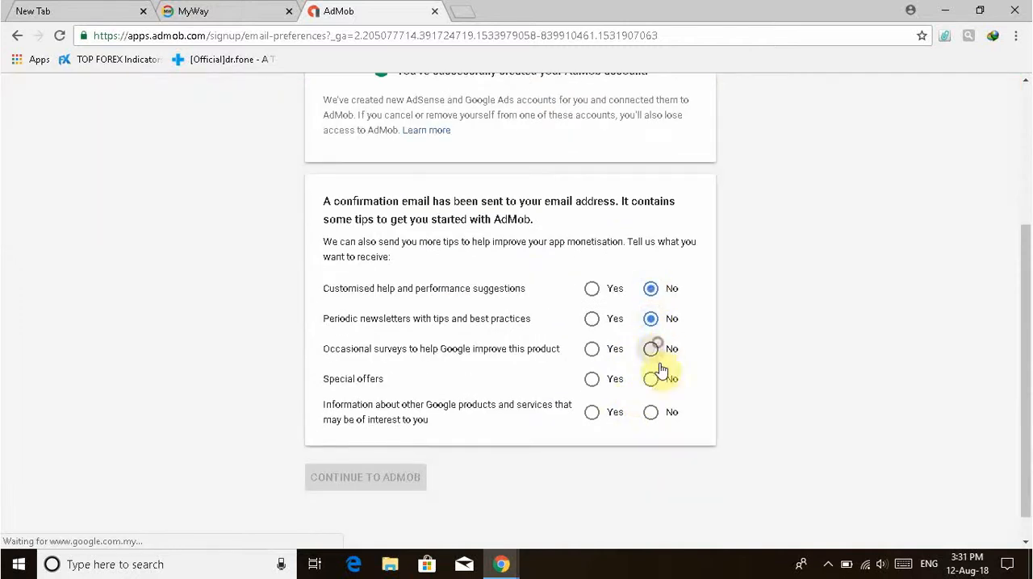
pyautogui.click(650, 350)
pyautogui.click(651, 379)
pyautogui.click(655, 413)
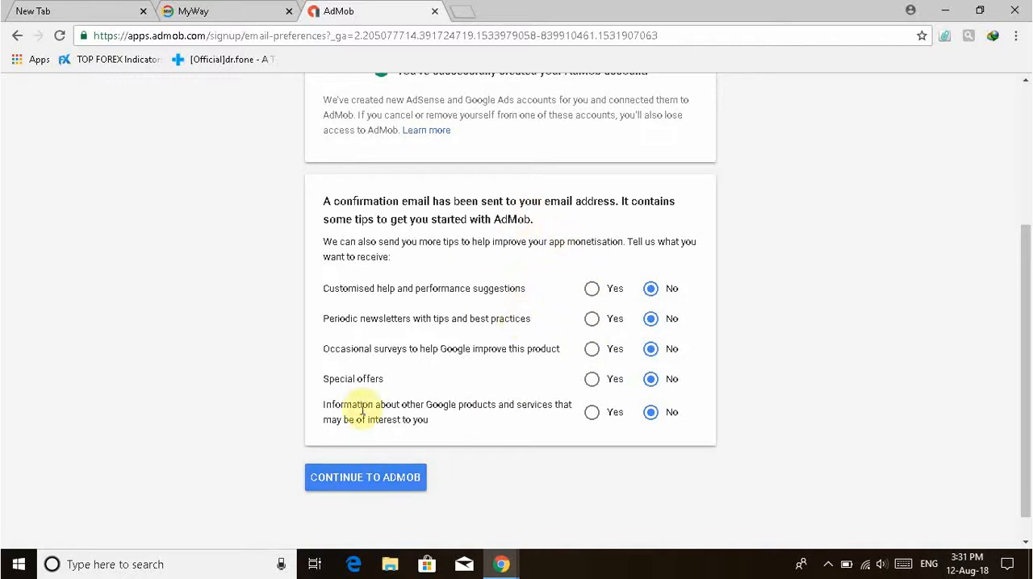
pyautogui.click(361, 488)
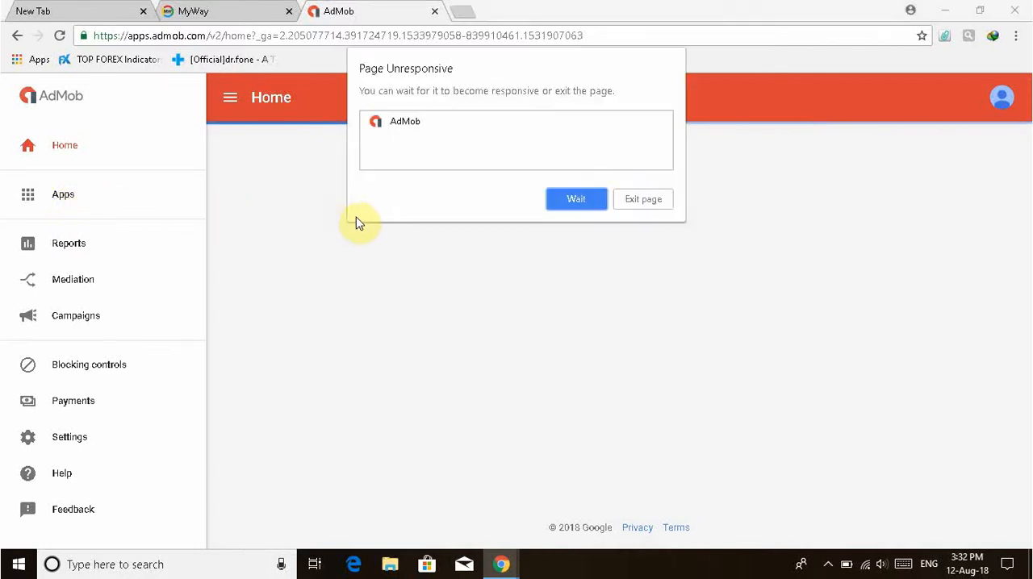
pyautogui.click(575, 202)
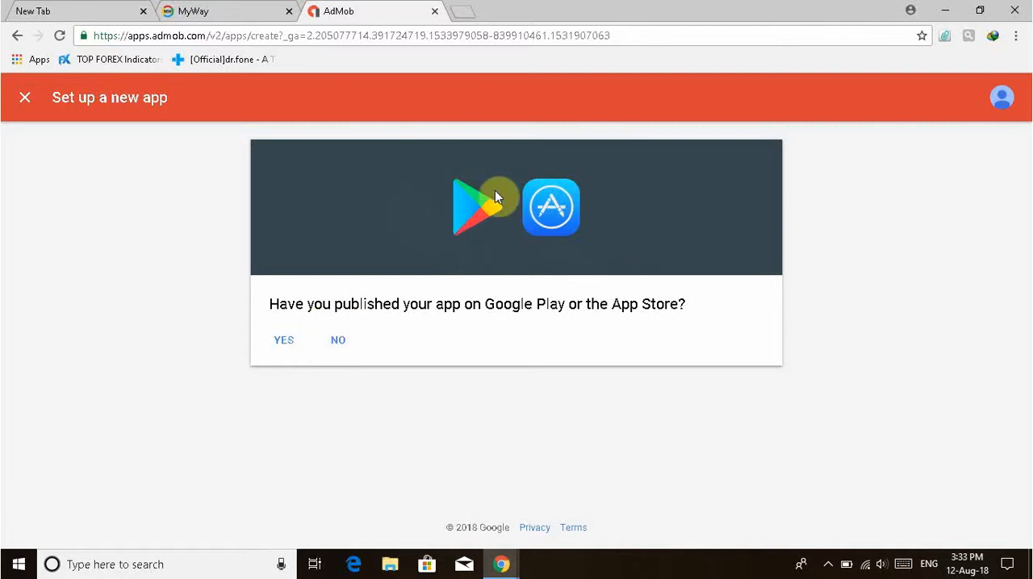
# Add an unpublished Android app named "game" and proceed to creating an ad unit for it.
pyautogui.click(336, 345)
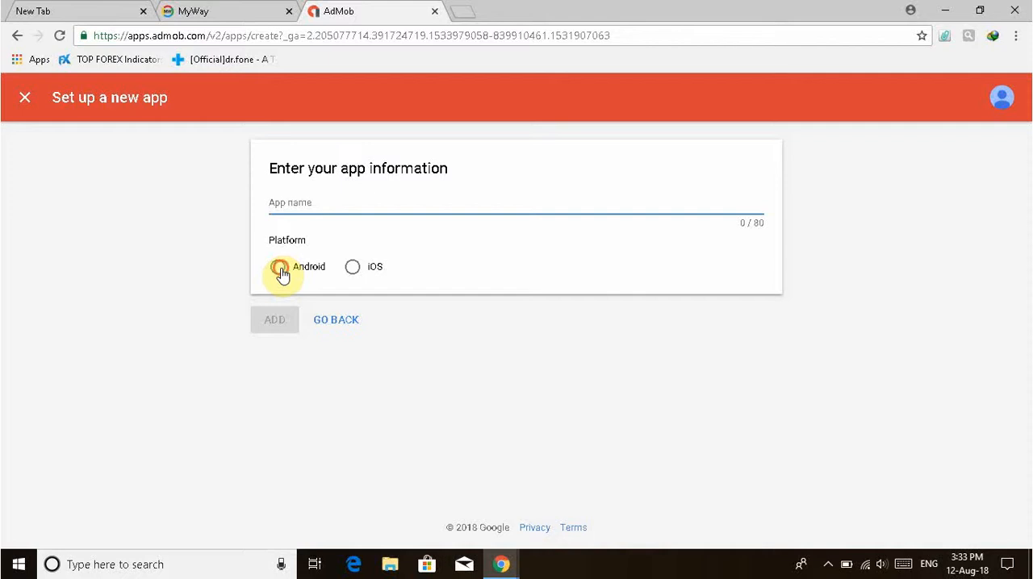
pyautogui.click(279, 269)
pyautogui.click(329, 203)
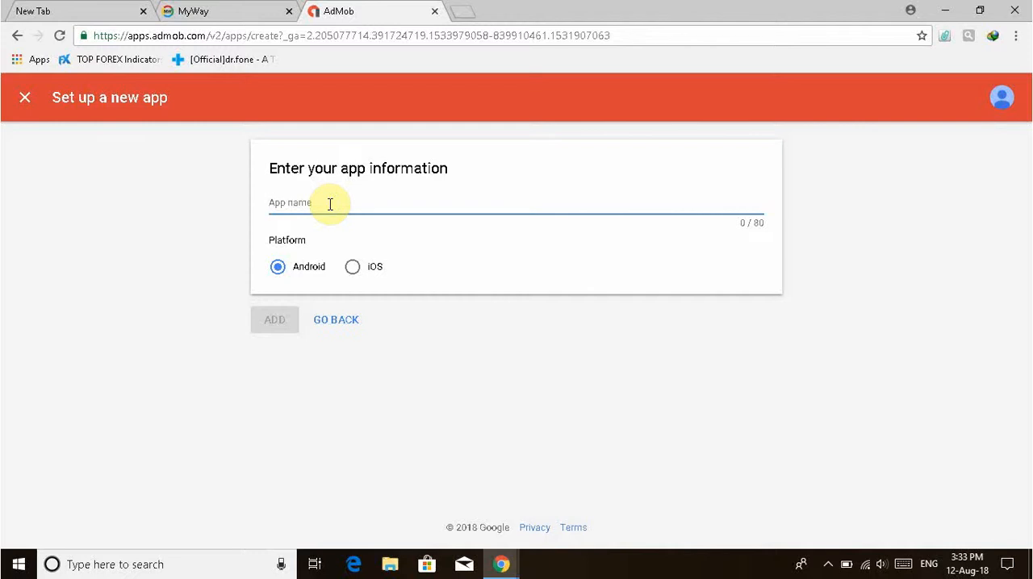
pyautogui.write('game')
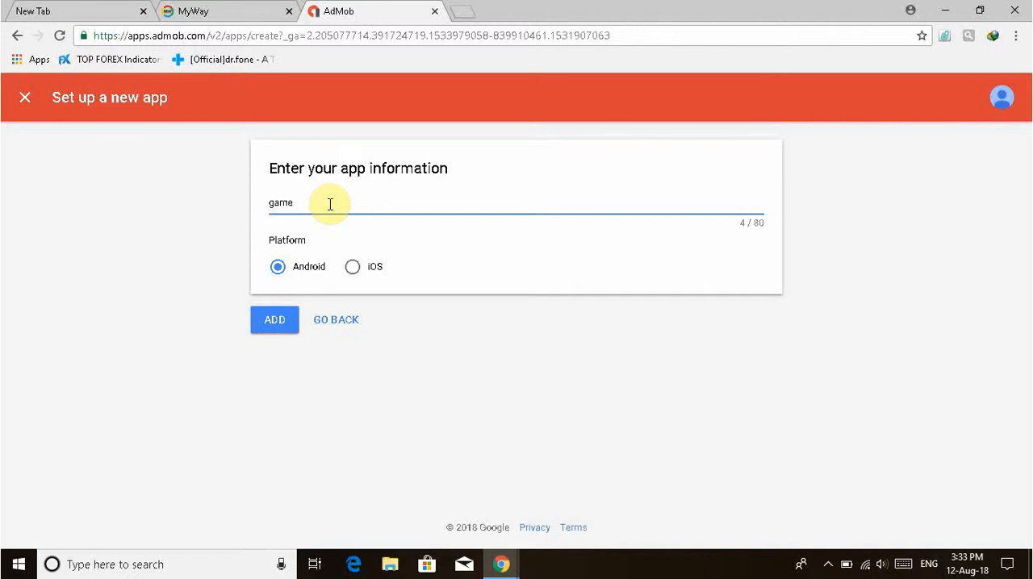
pyautogui.click(261, 321)
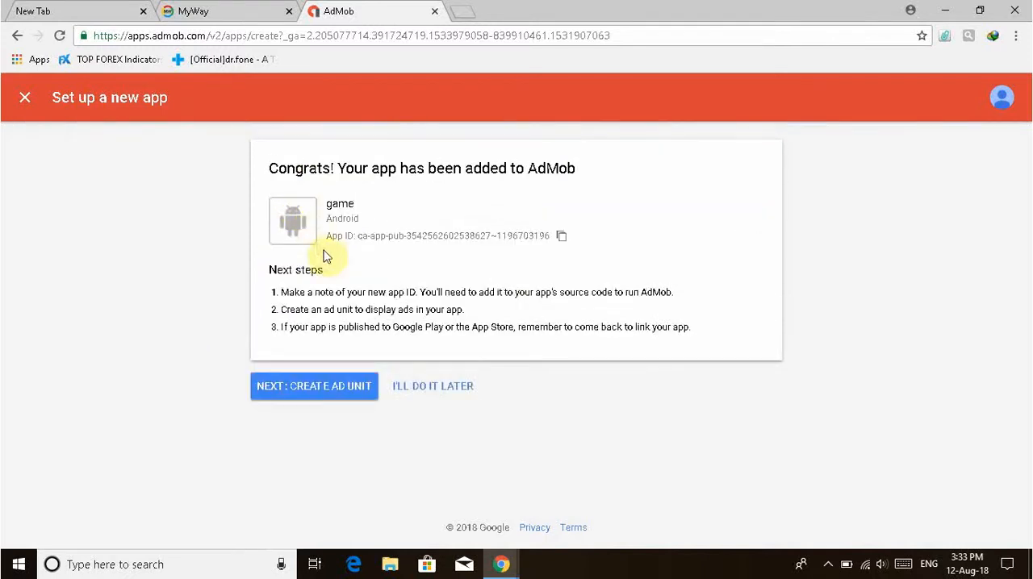
pyautogui.click(344, 391)
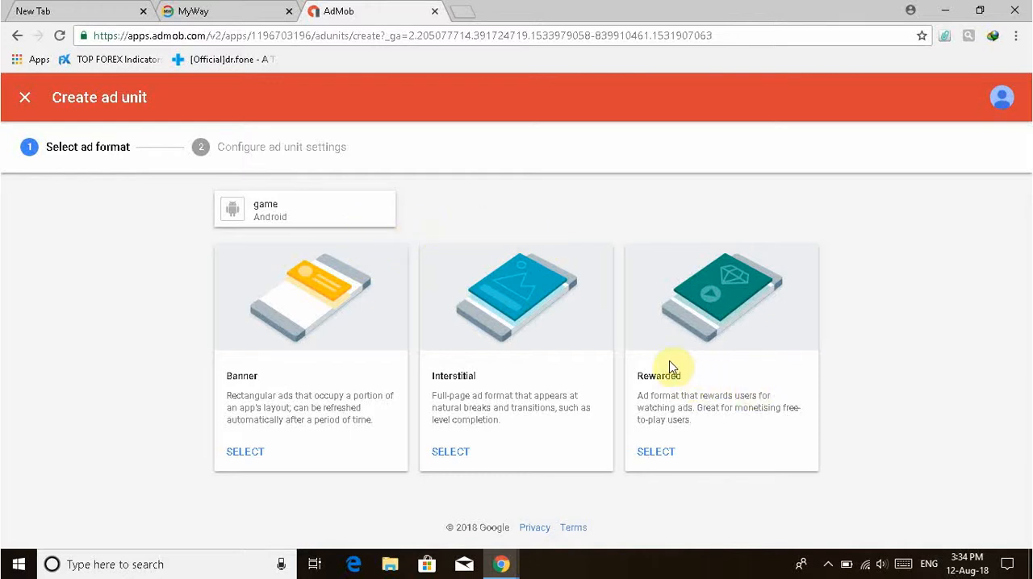
# Create a Banner ad unit named "banner" for the game app.
pyautogui.click(245, 453)
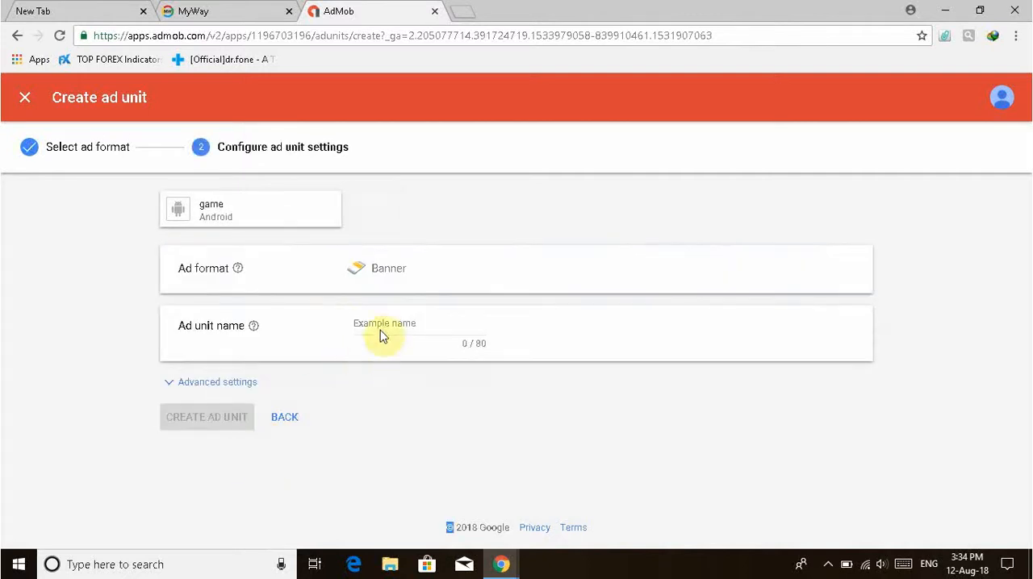
pyautogui.click(388, 323)
pyautogui.write('banner')
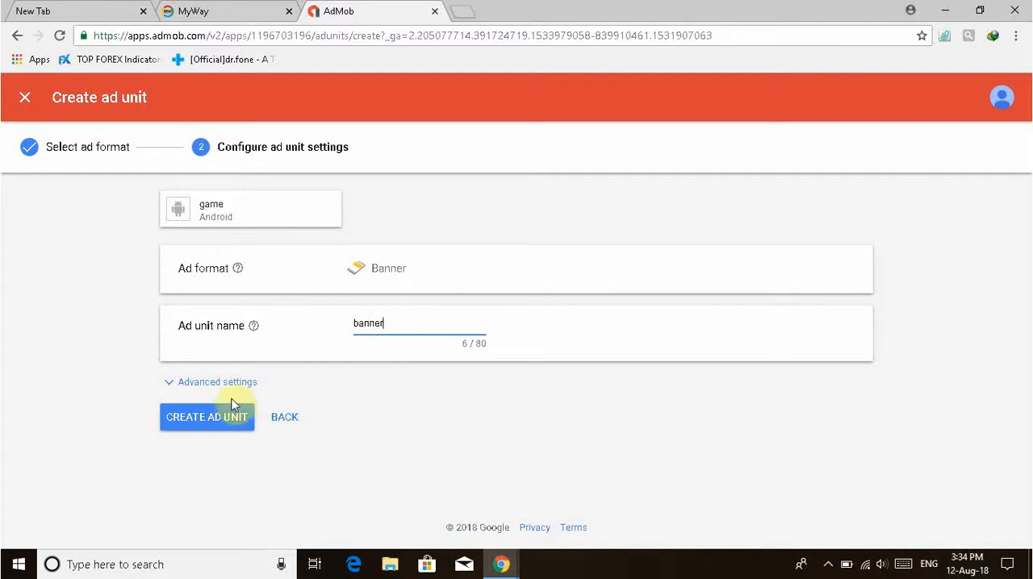
pyautogui.click(213, 417)
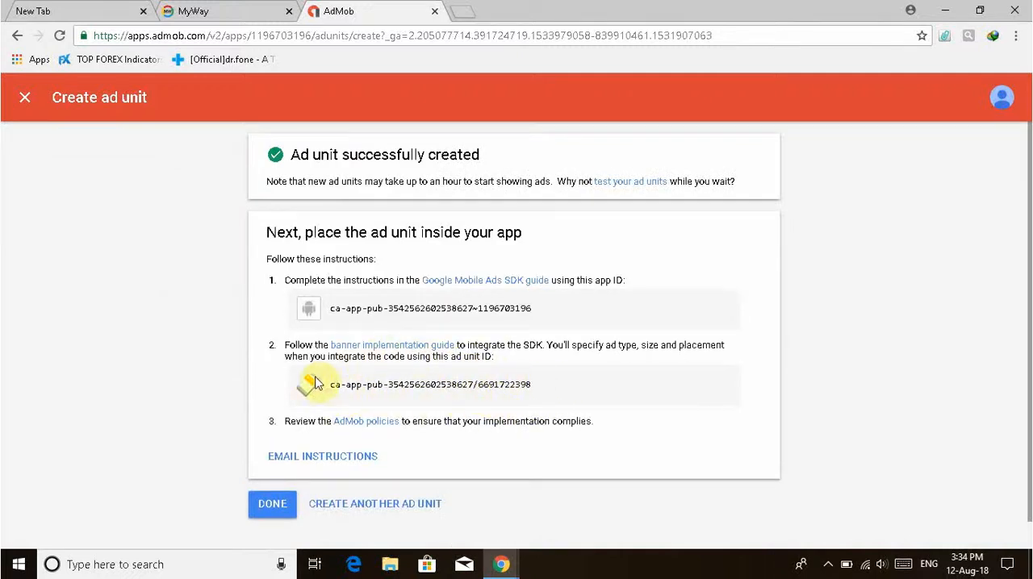
# Copy the new banner's ad unit ID, finish the setup, and copy the ID again from the ad units list.
pyautogui.moveTo(330, 384); pyautogui.dragTo(523, 407)
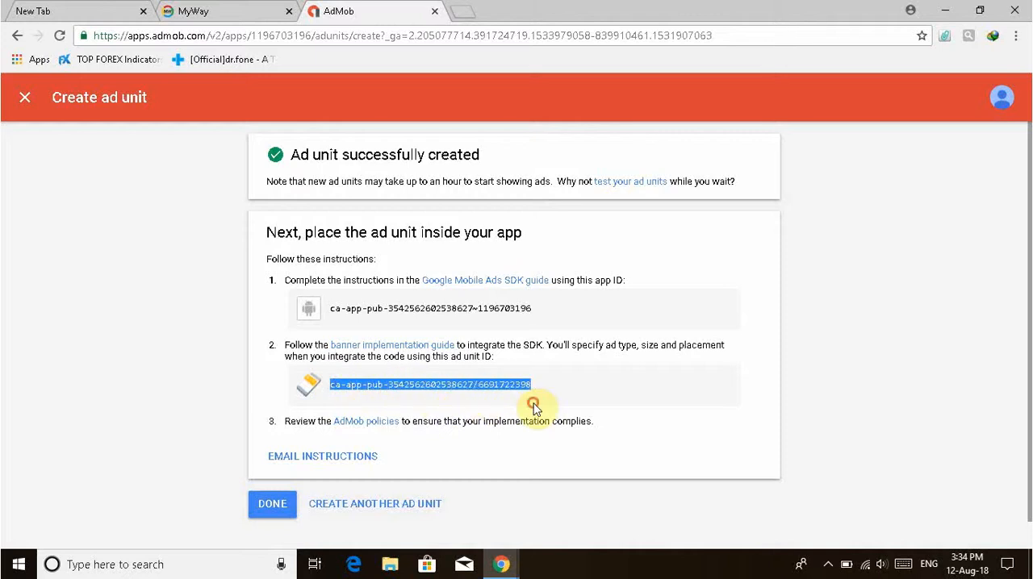
pyautogui.rightClick(424, 383)
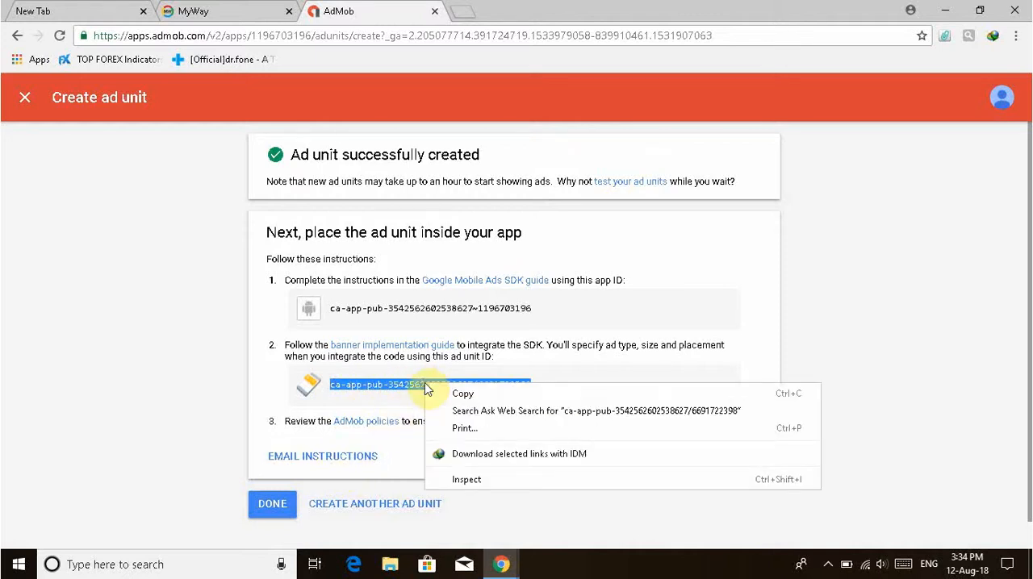
pyautogui.click(447, 392)
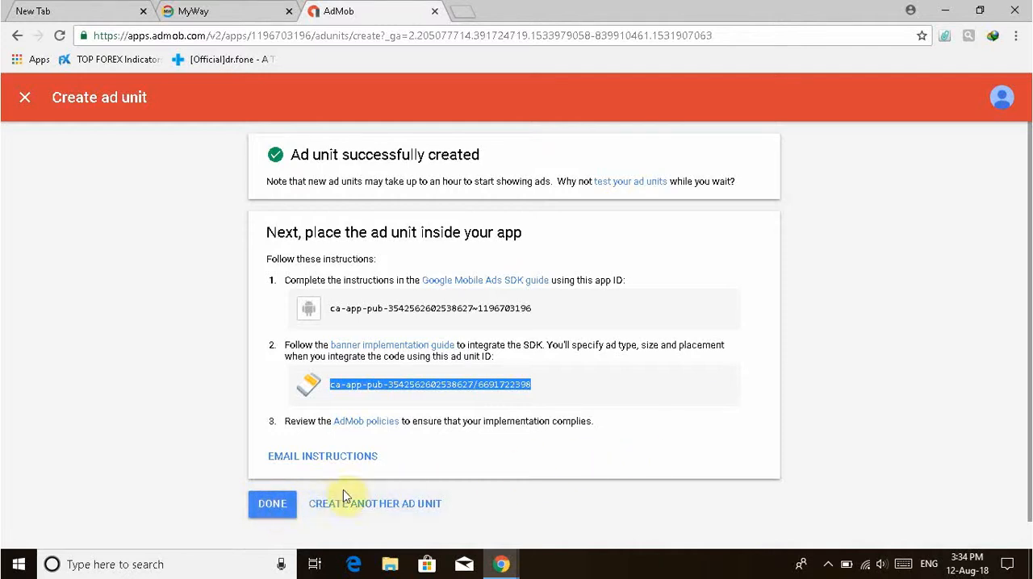
pyautogui.click(281, 509)
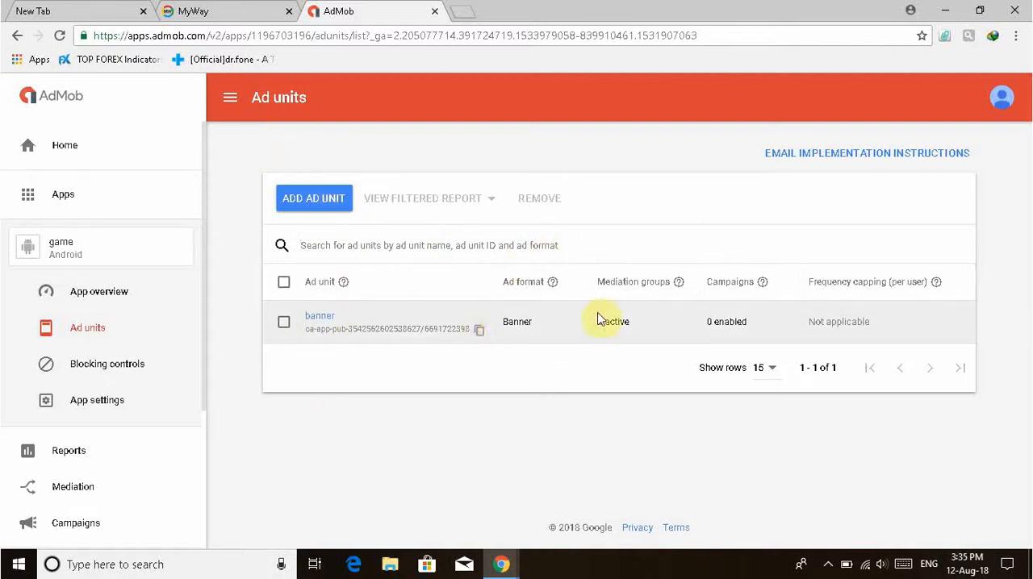
pyautogui.click(479, 333)
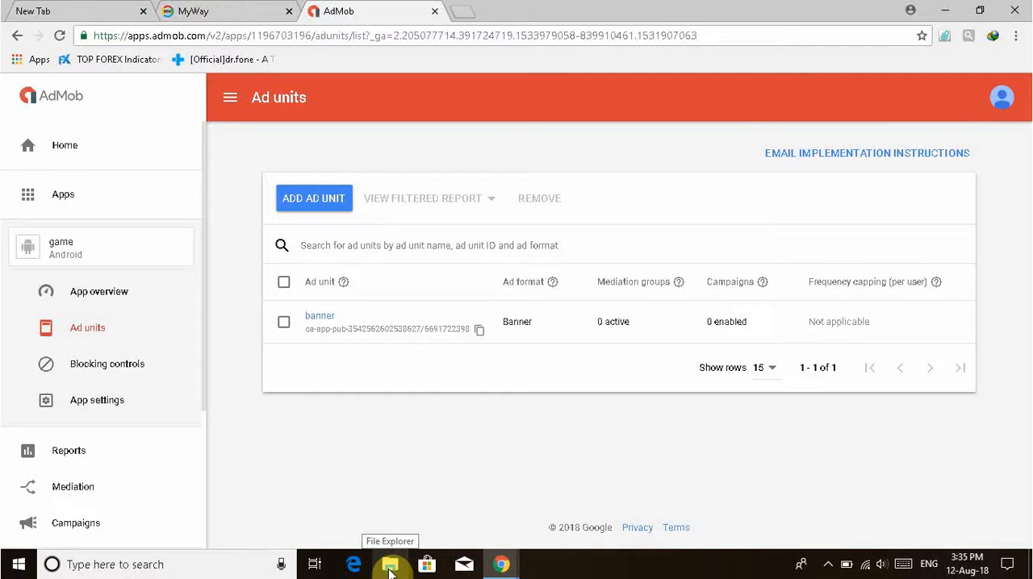
pyautogui.moveTo(499, 567)
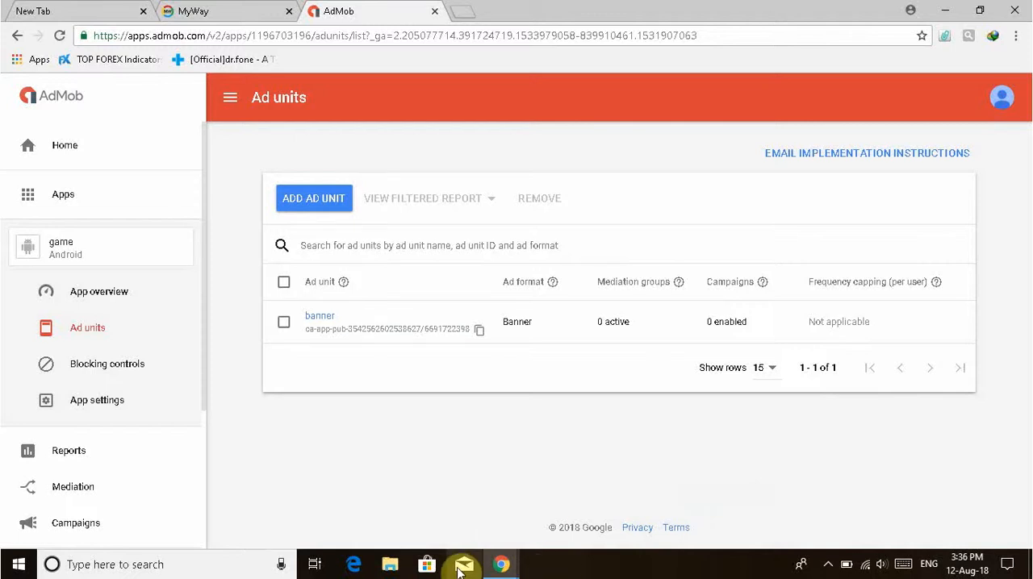
pyautogui.click(948, 12)
pyautogui.moveTo(651, 179); pyautogui.dragTo(363, 201)
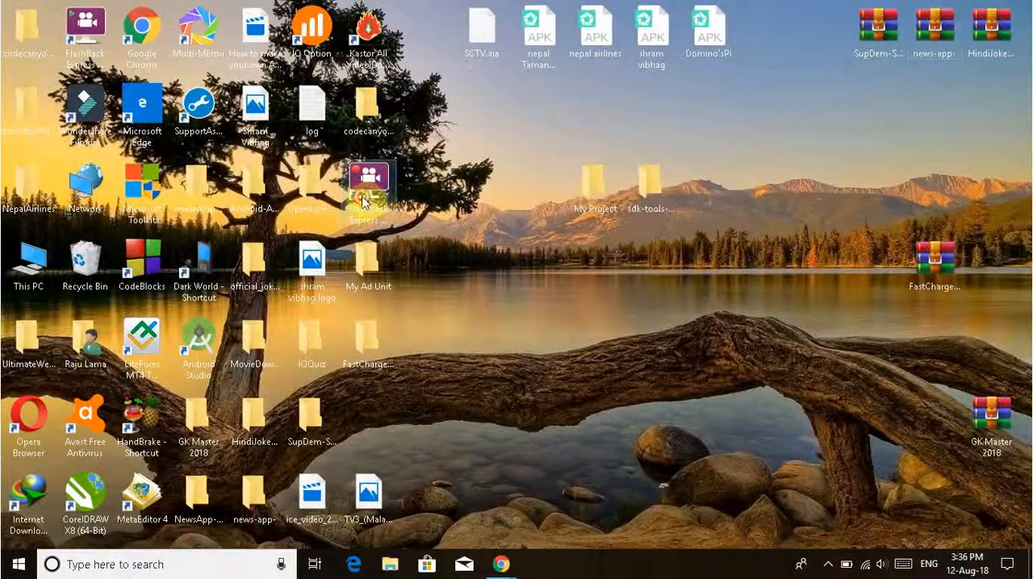
pyautogui.doubleClick(363, 202)
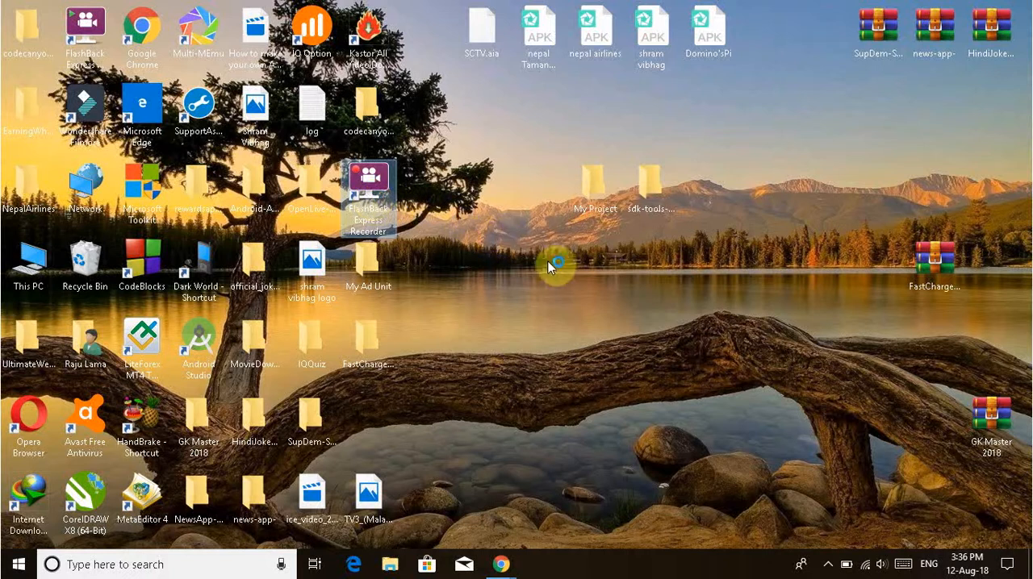